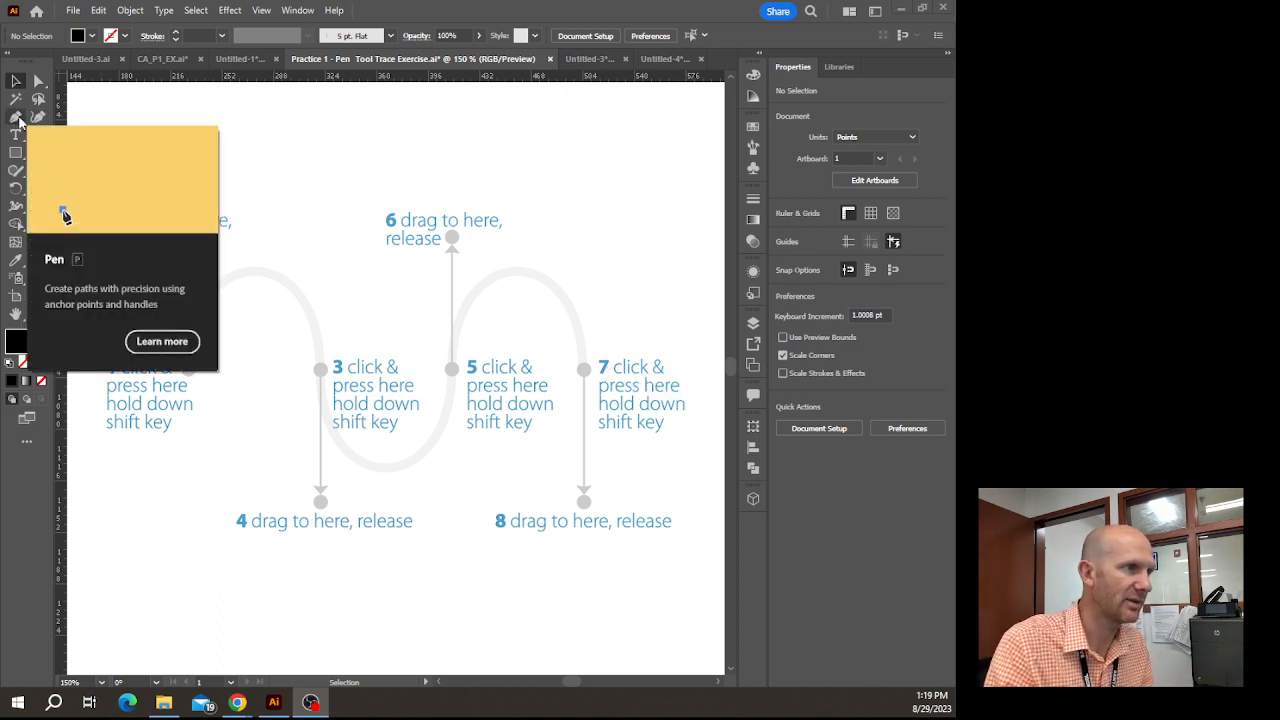
With the Pen tool, trace the first arch from point 1 to point 3, pulling vertical handles to points 2 and 4.
click(16, 117)
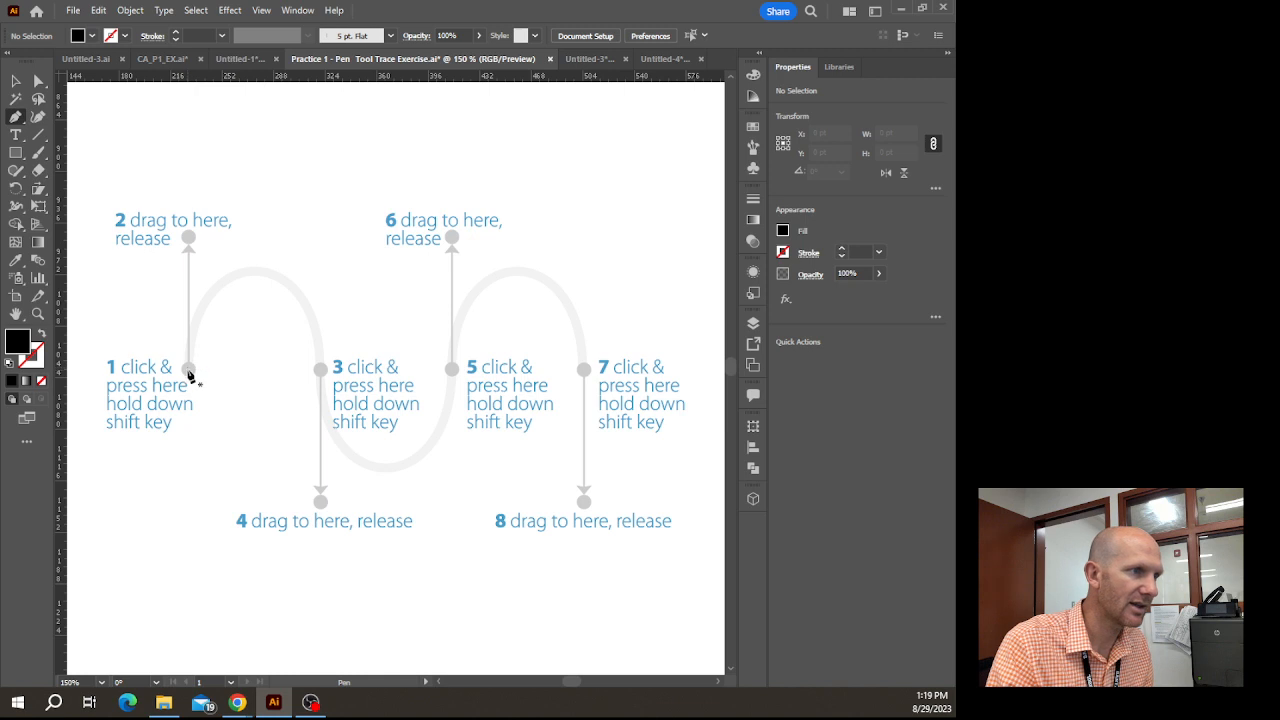
drag(188, 368, 189, 240)
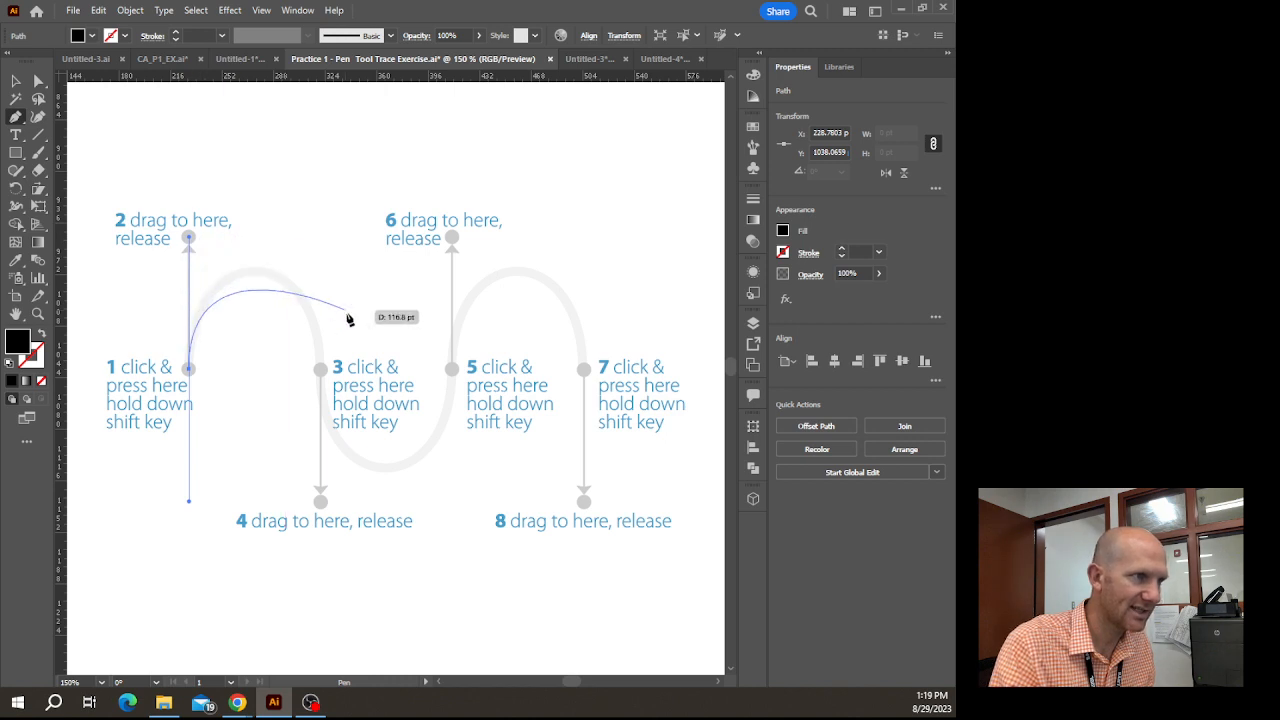
drag(321, 370, 323, 375)
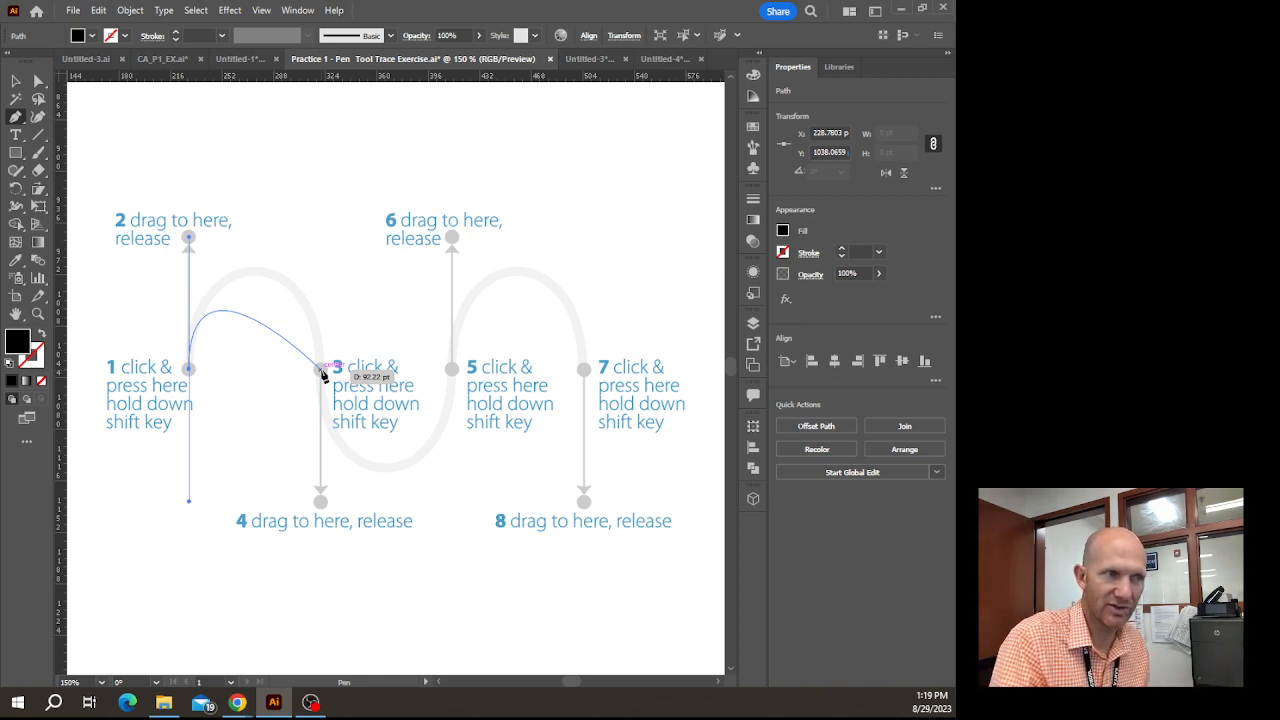
drag(322, 372, 320, 503)
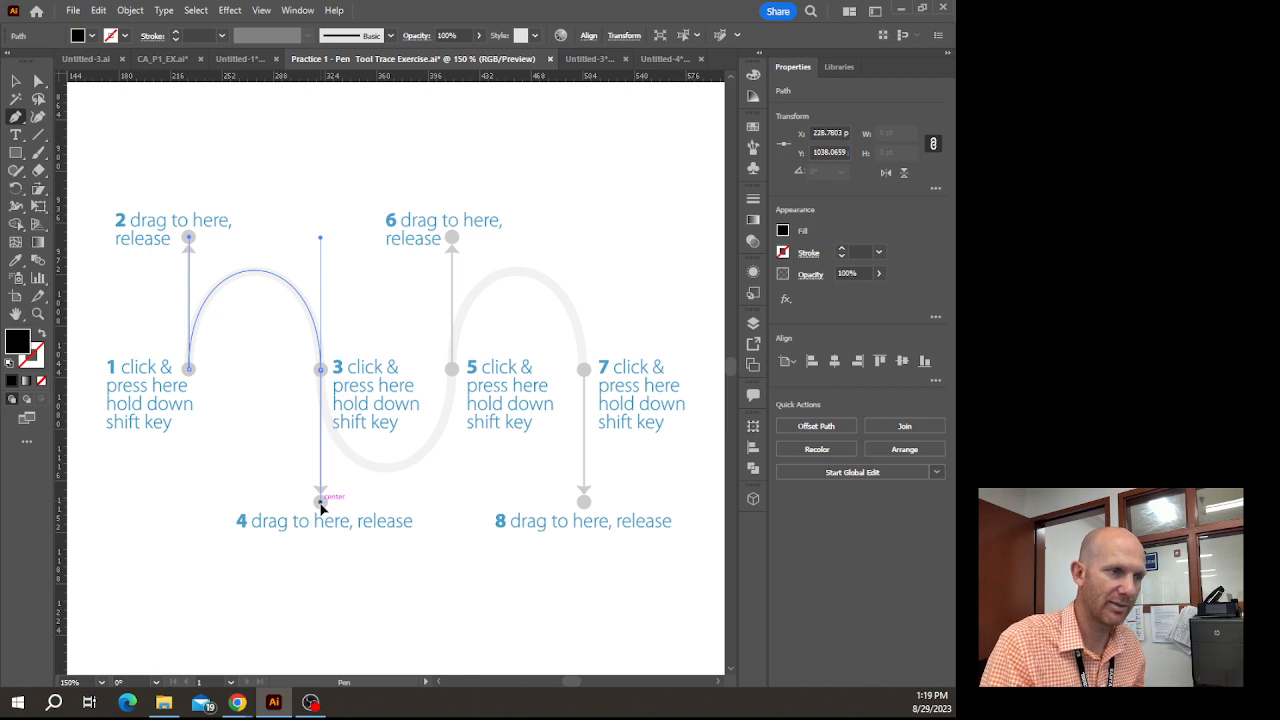
drag(320, 503, 320, 503)
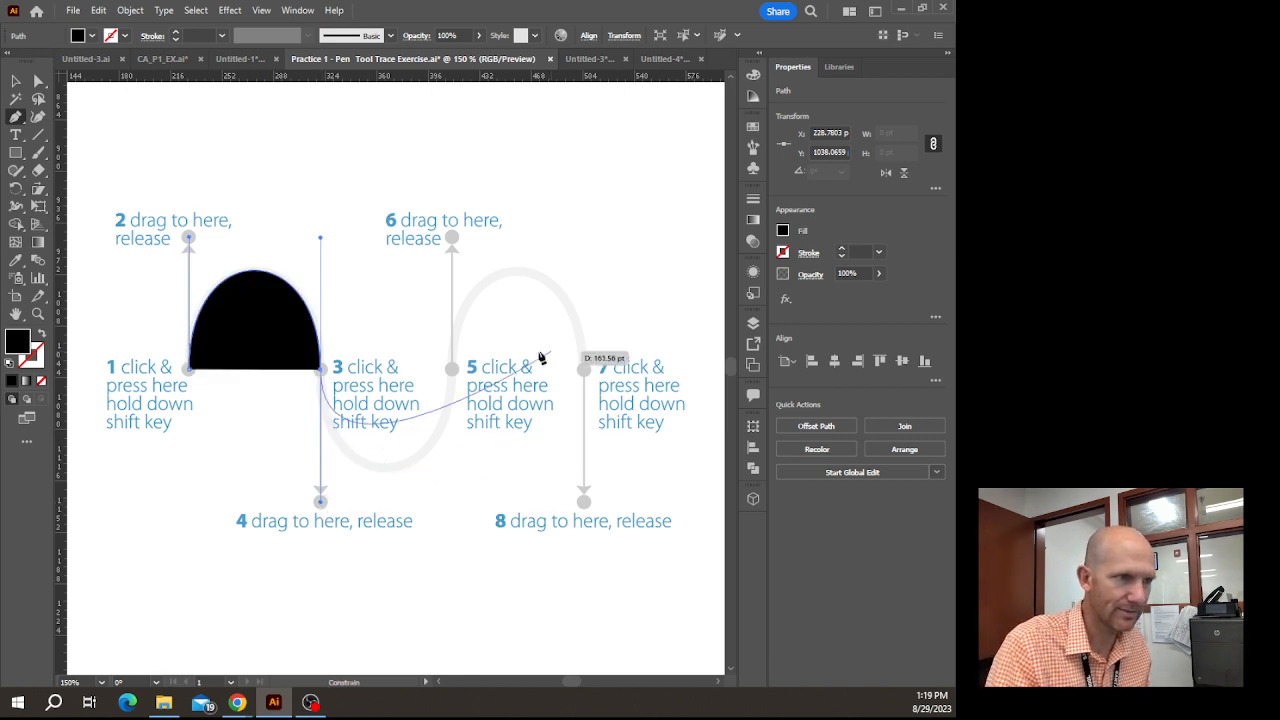
Swap the path's fill and stroke, and trace the remaining curves through points 5 and 7 with vertical handles to 6 and 8.
key(shift+x)
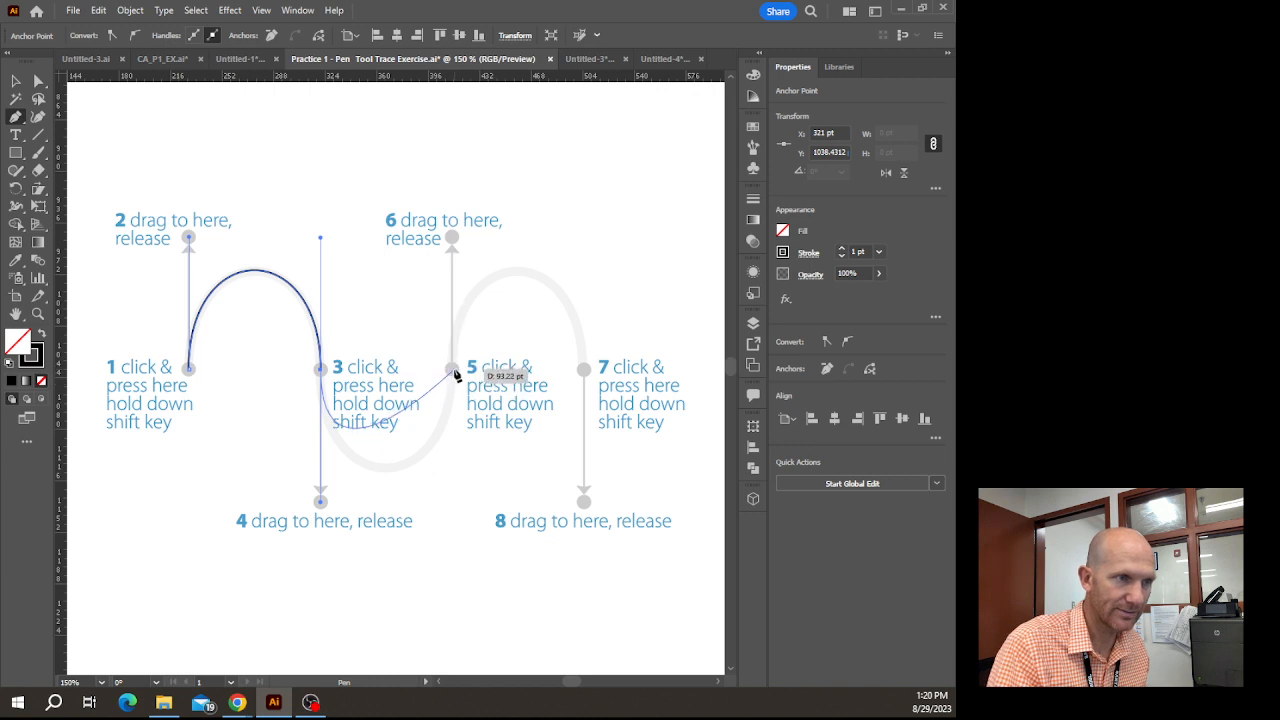
drag(452, 370, 452, 238)
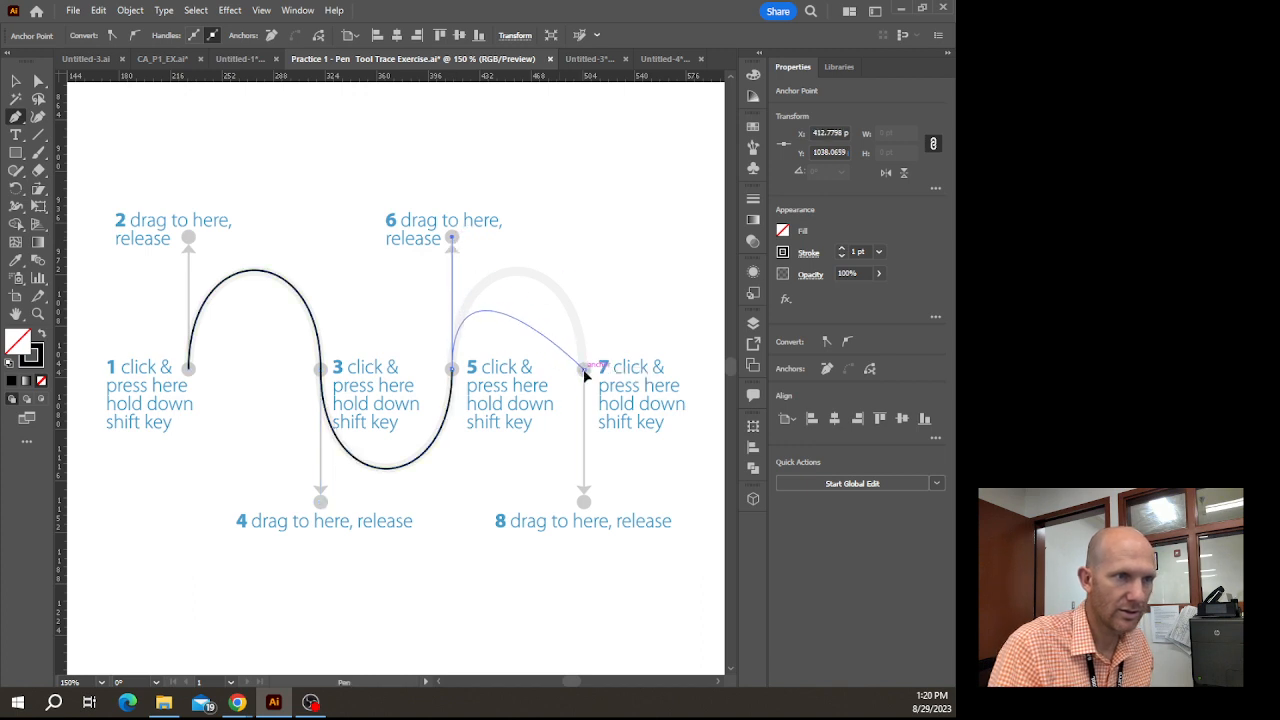
drag(584, 369, 588, 508)
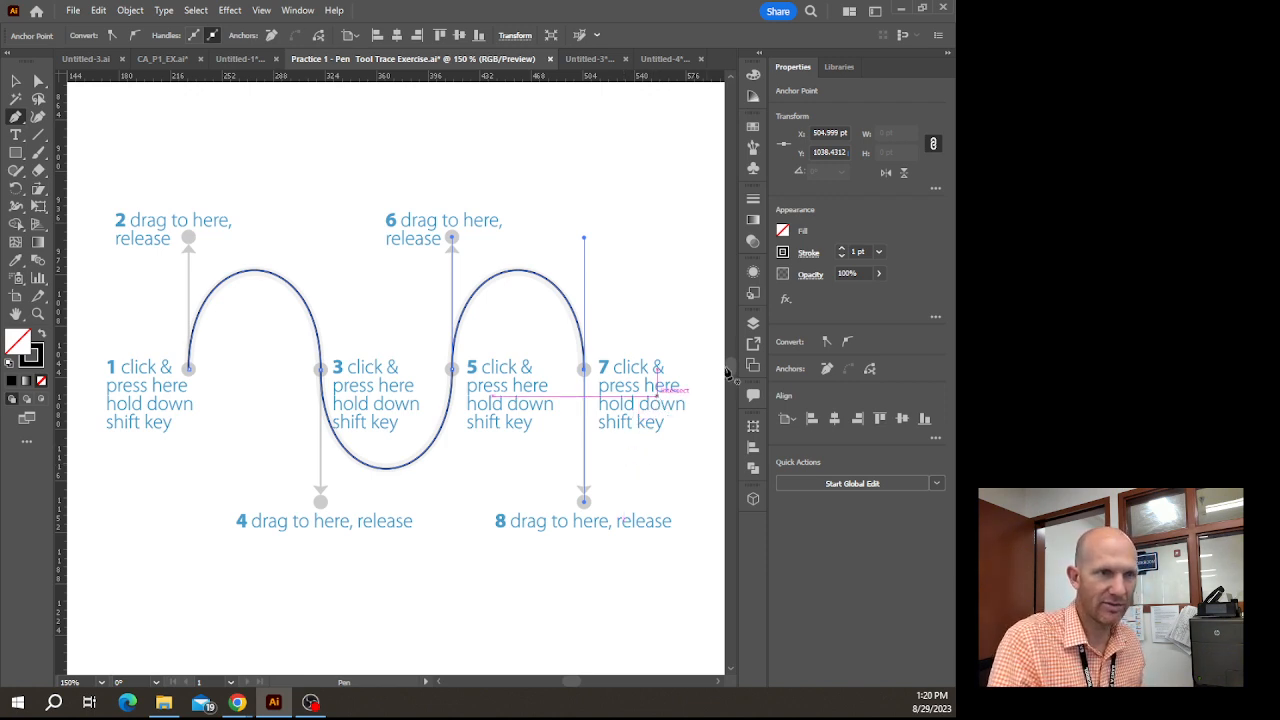
Set the wave path's stroke weight to 6 pt and deselect the path.
click(756, 200)
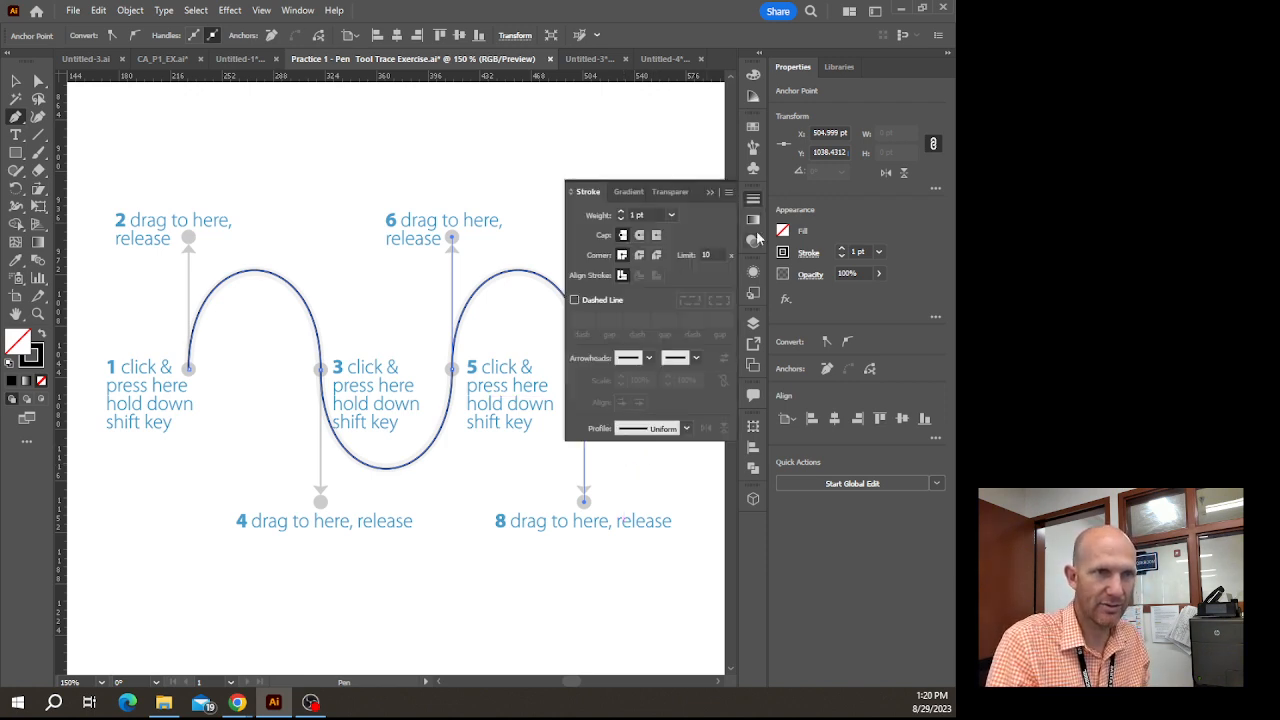
click(620, 214)
click(620, 214)
click(620, 214)
click(620, 214)
click(620, 214)
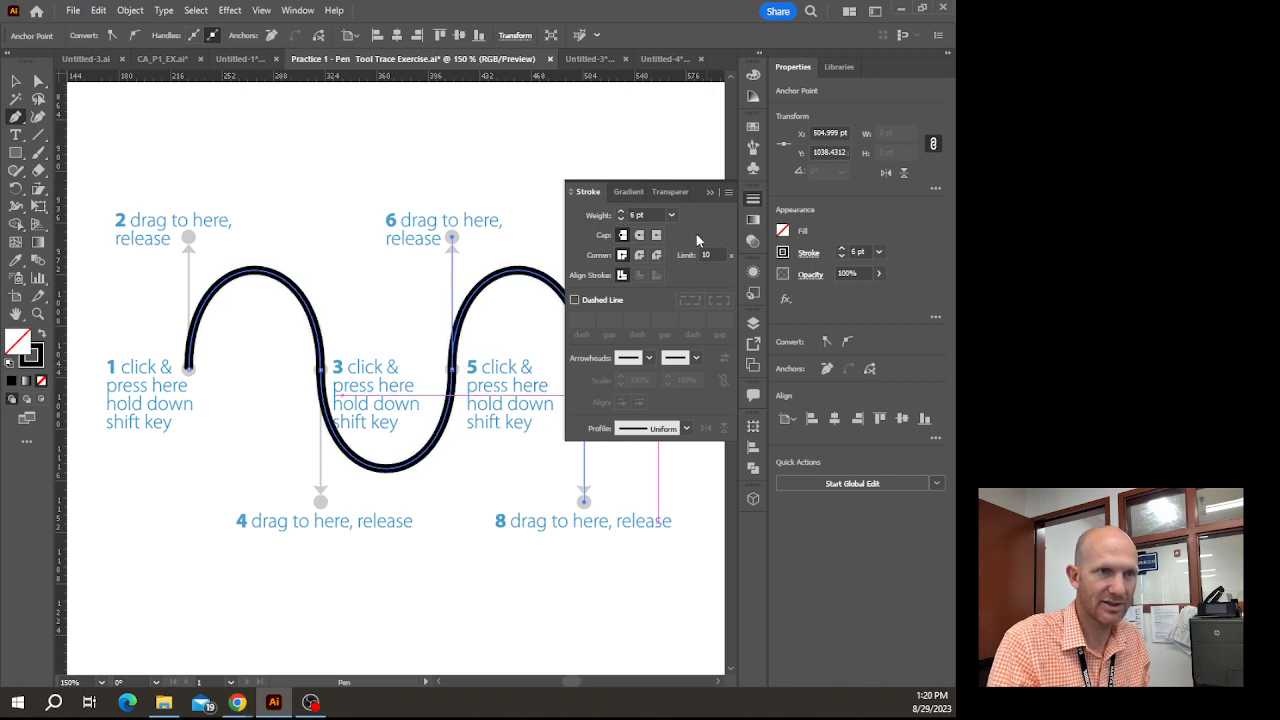
click(710, 193)
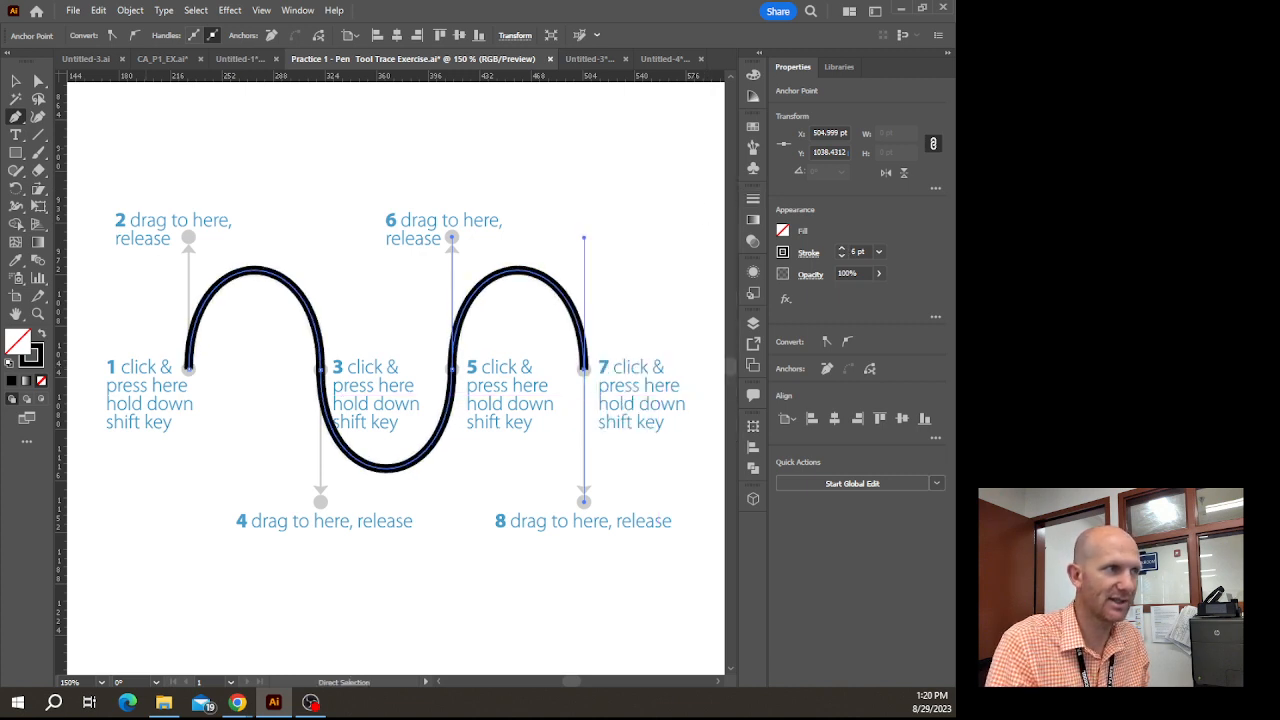
click(17, 82)
click(645, 315)
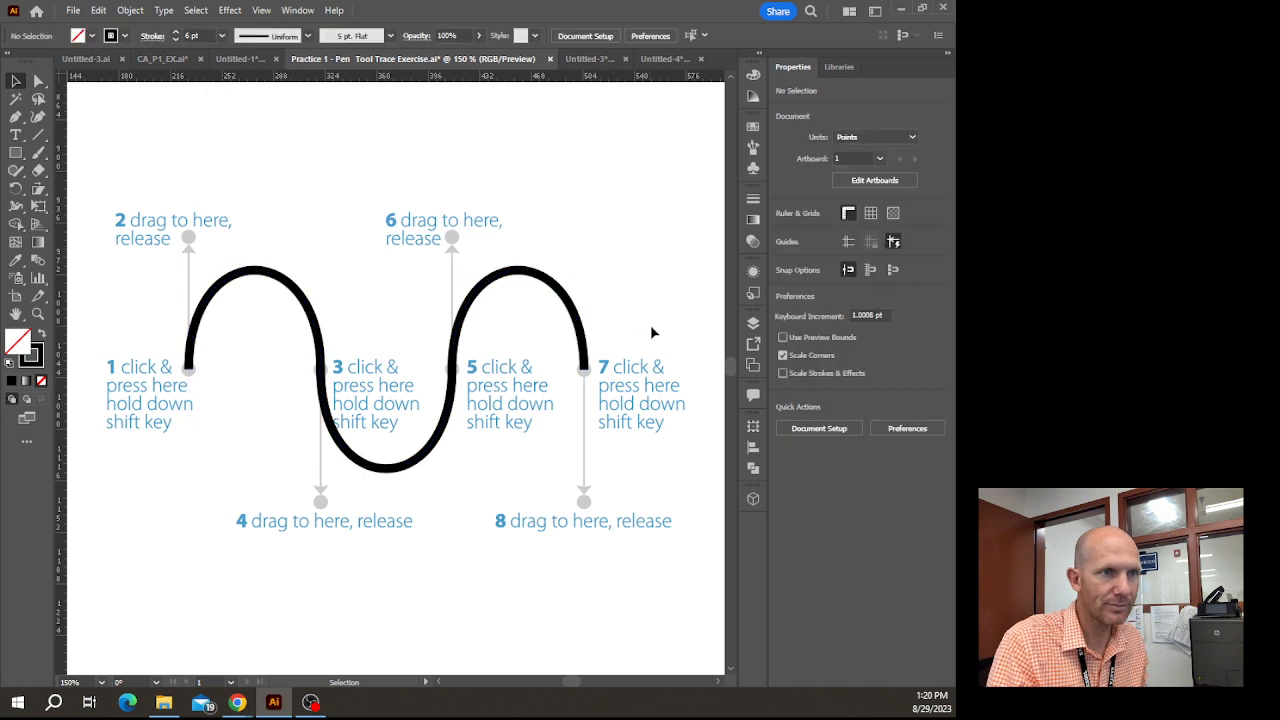
Bring the scalloped-curve exercise into view and activate the Pen tool.
drag(674, 326, 180, 329)
drag(669, 356, 260, 366)
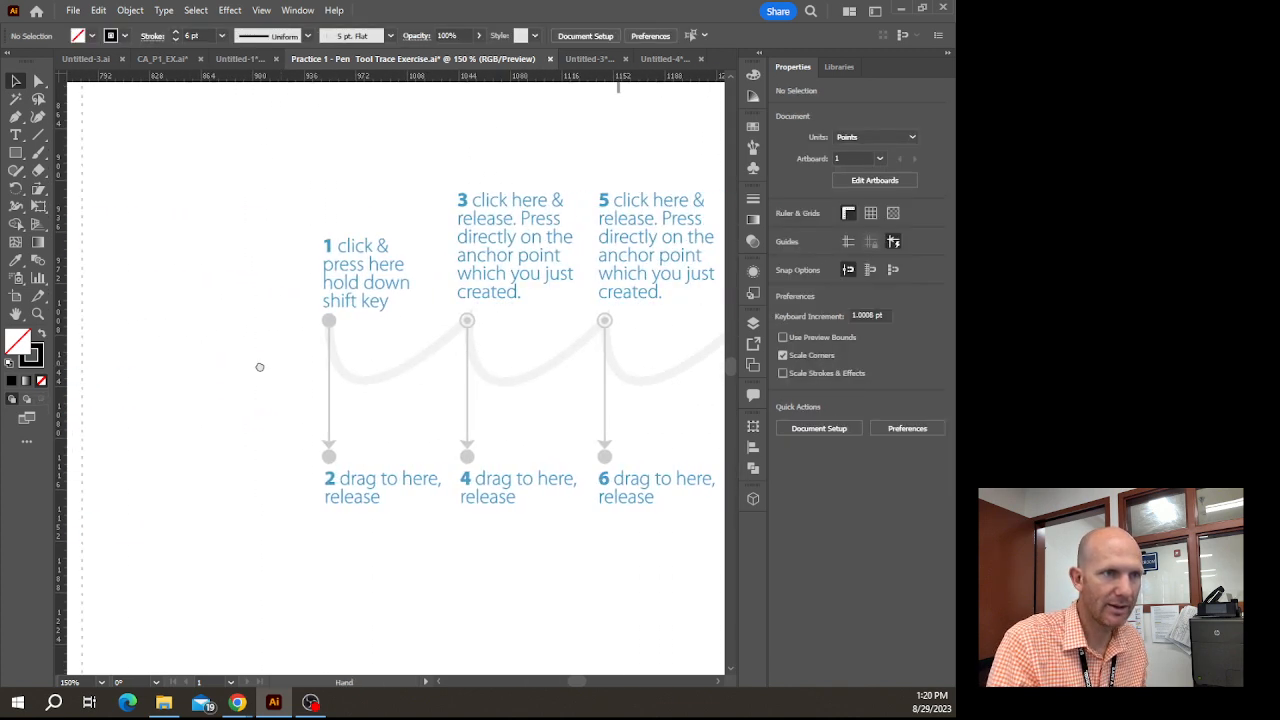
drag(541, 392, 551, 382)
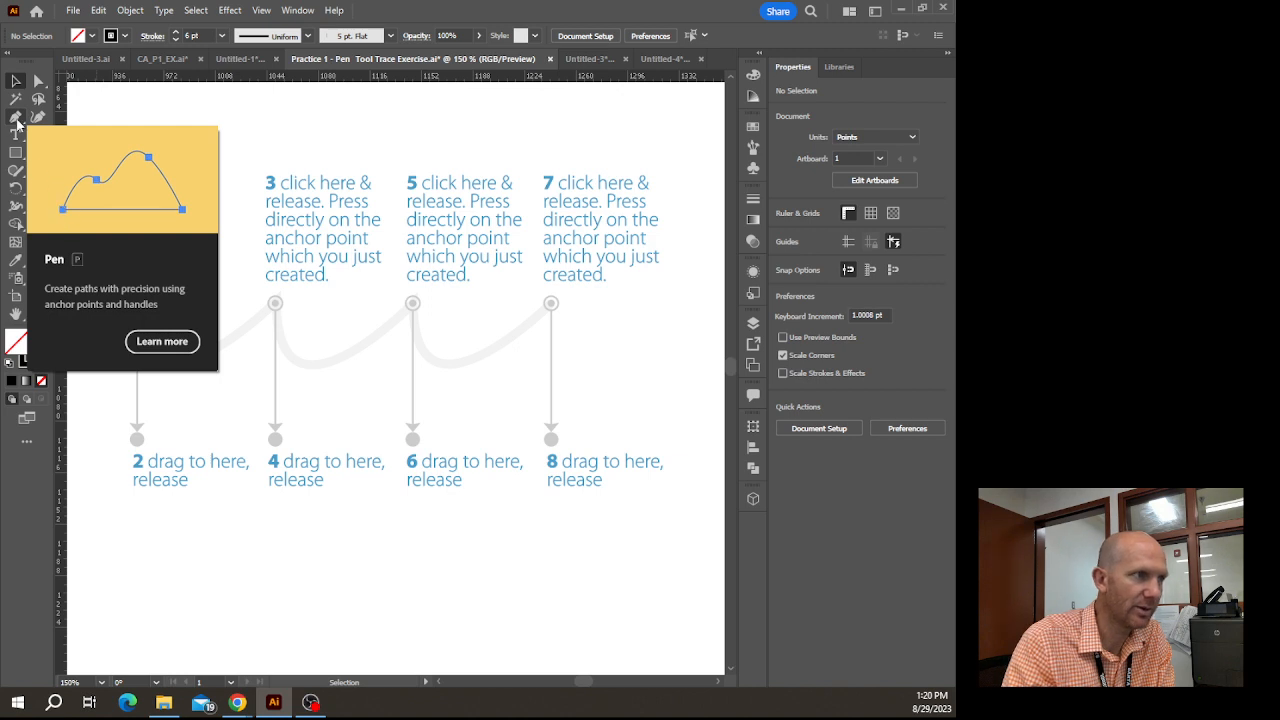
click(15, 117)
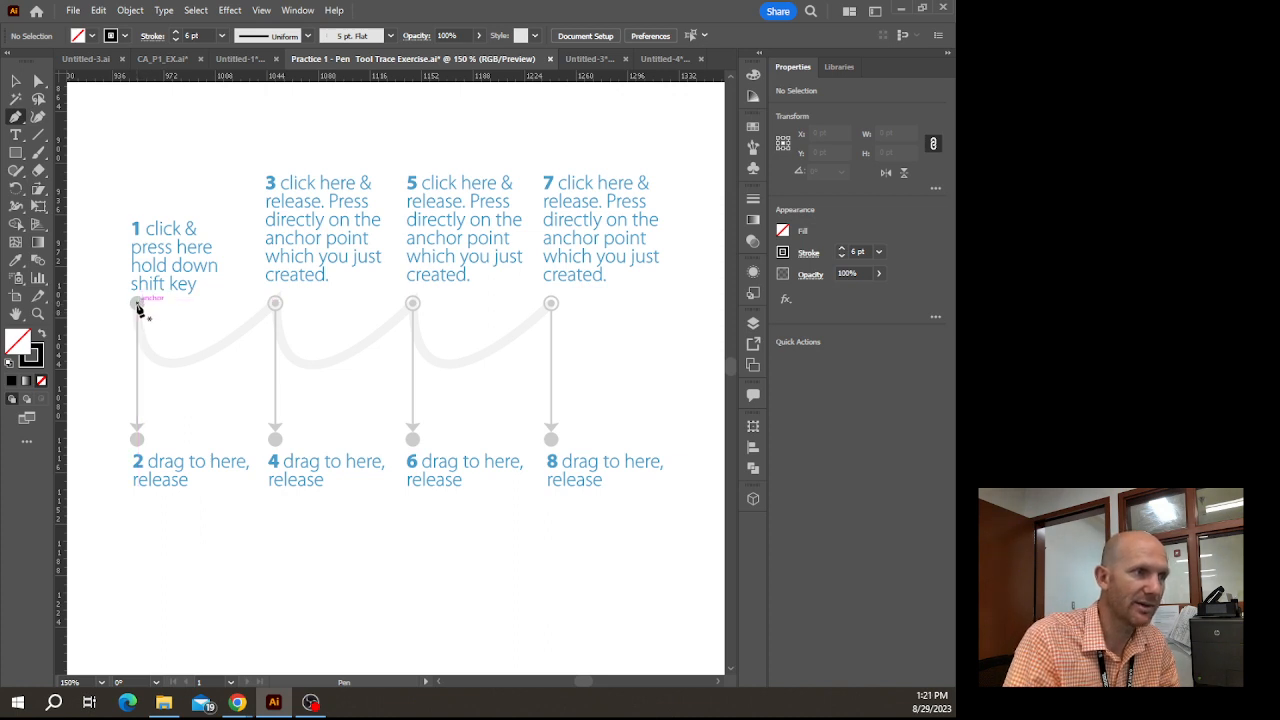
Trace the first scallop from point 1 to point 3, pulling the starting handle straight down to point 2.
drag(137, 303, 177, 435)
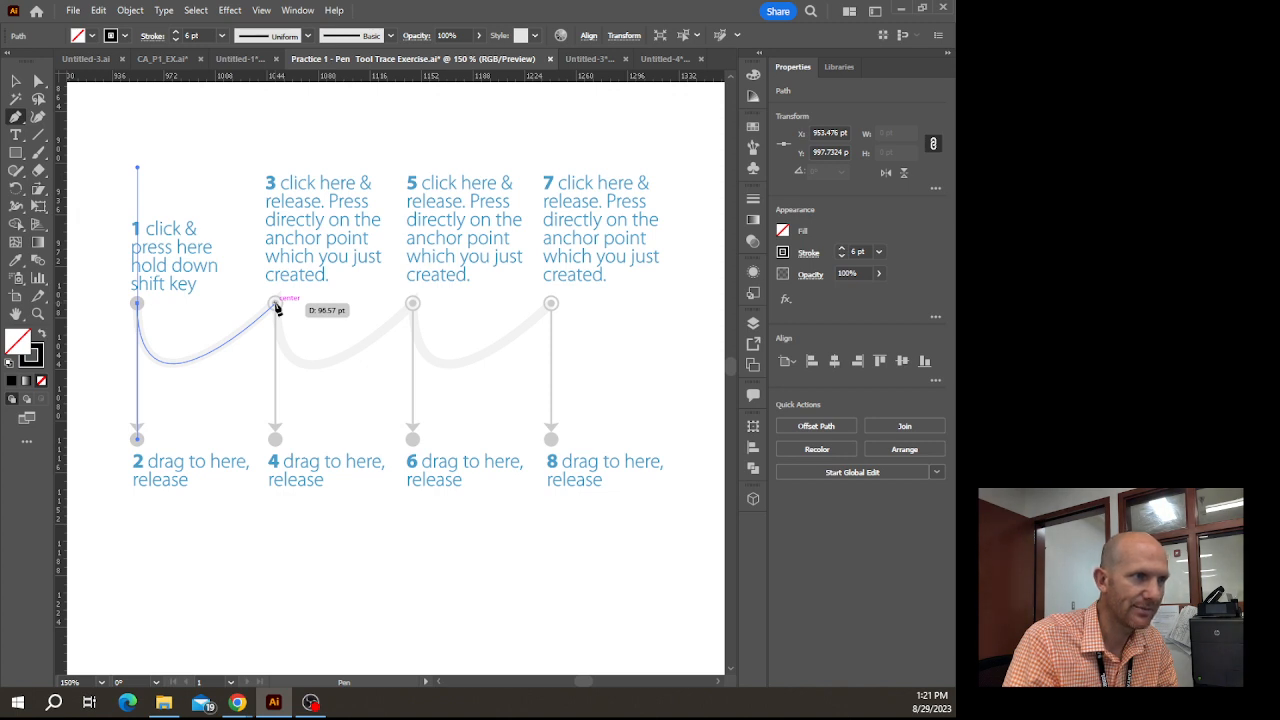
click(276, 305)
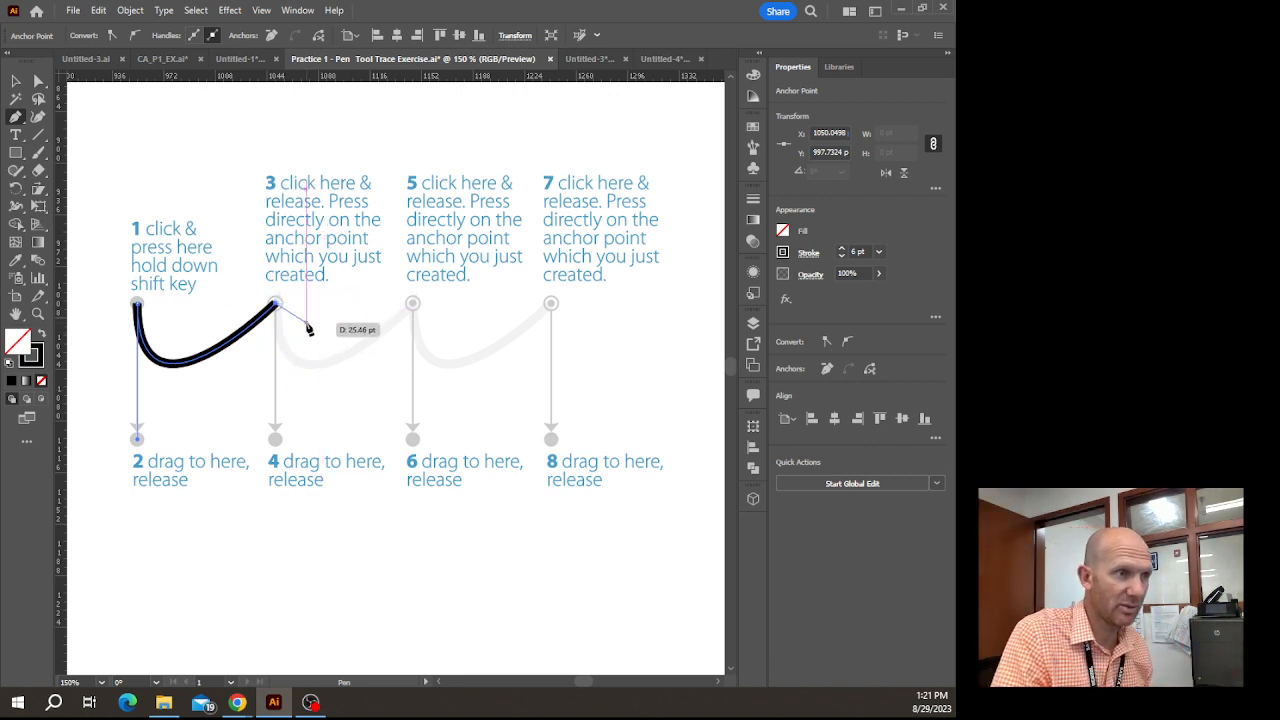
click(413, 304)
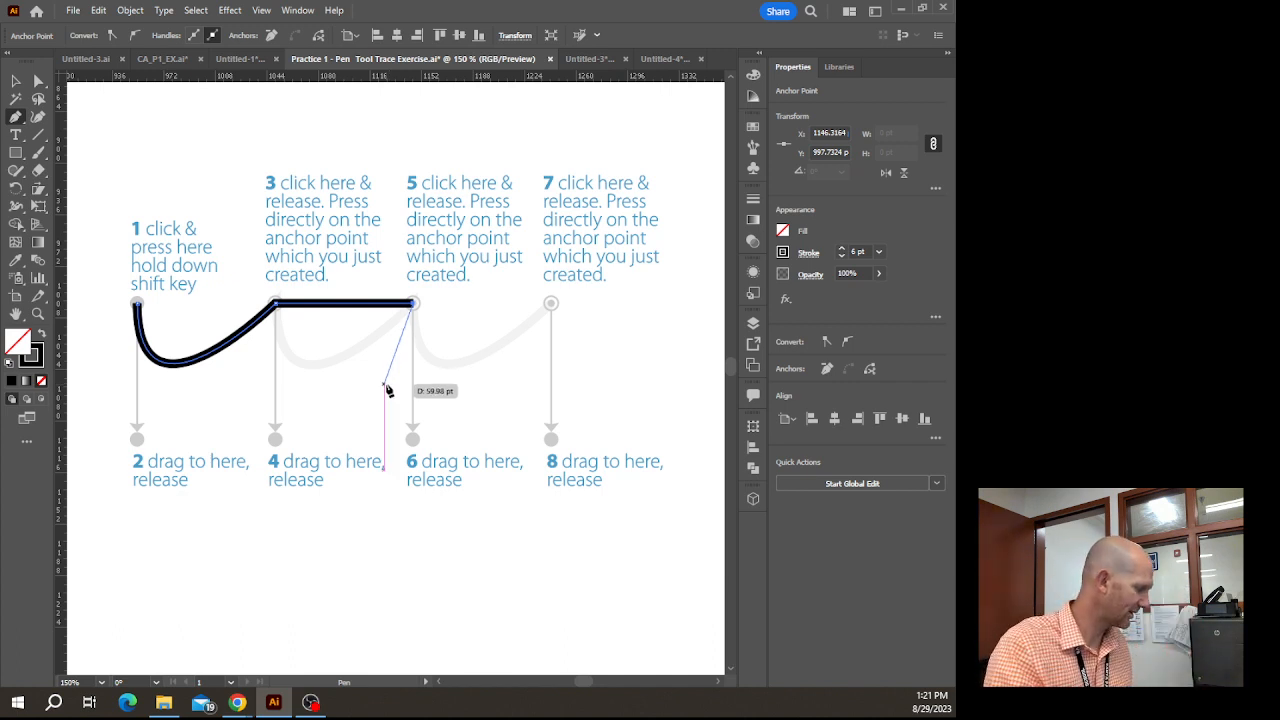
key(ctrl)
key(ctrl+z)
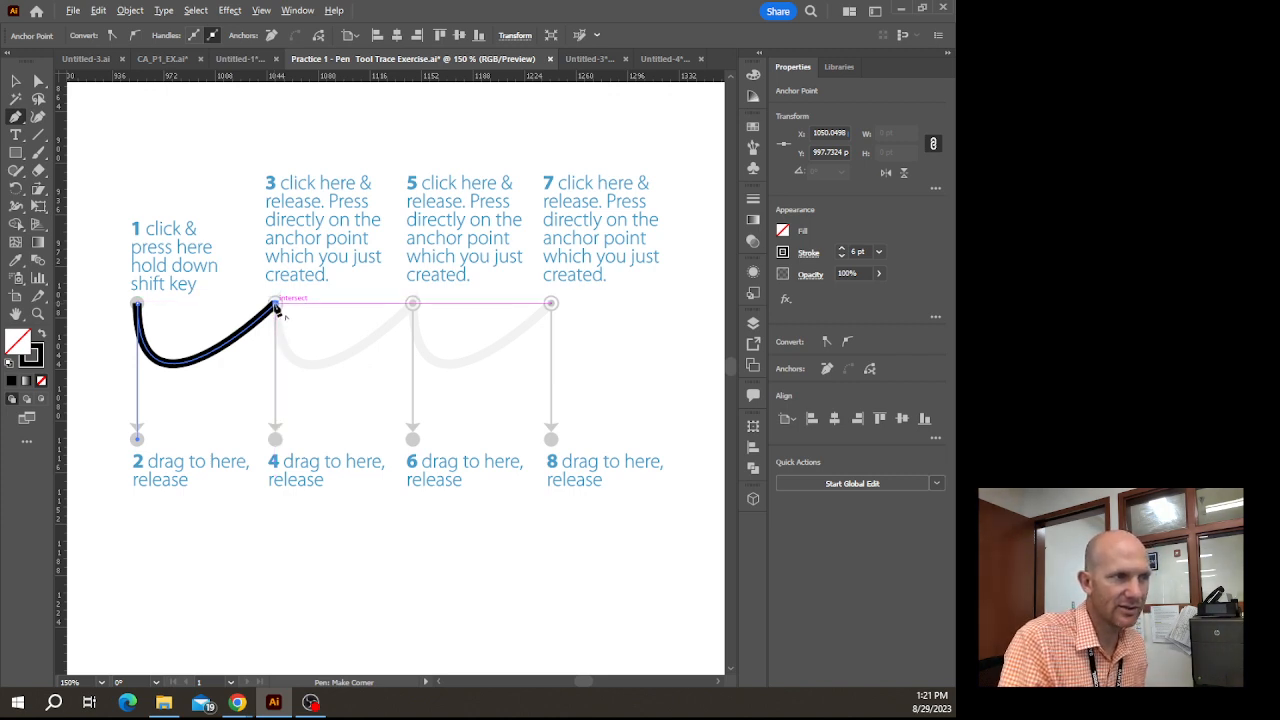
Trace the second and third scallops to points 5 and 7, pulling corner handles down to points 4, 6 and 8.
mouse_move(275, 305)
mouse_down()
mouse_move(287, 430)
mouse_move(276, 440)
mouse_up()
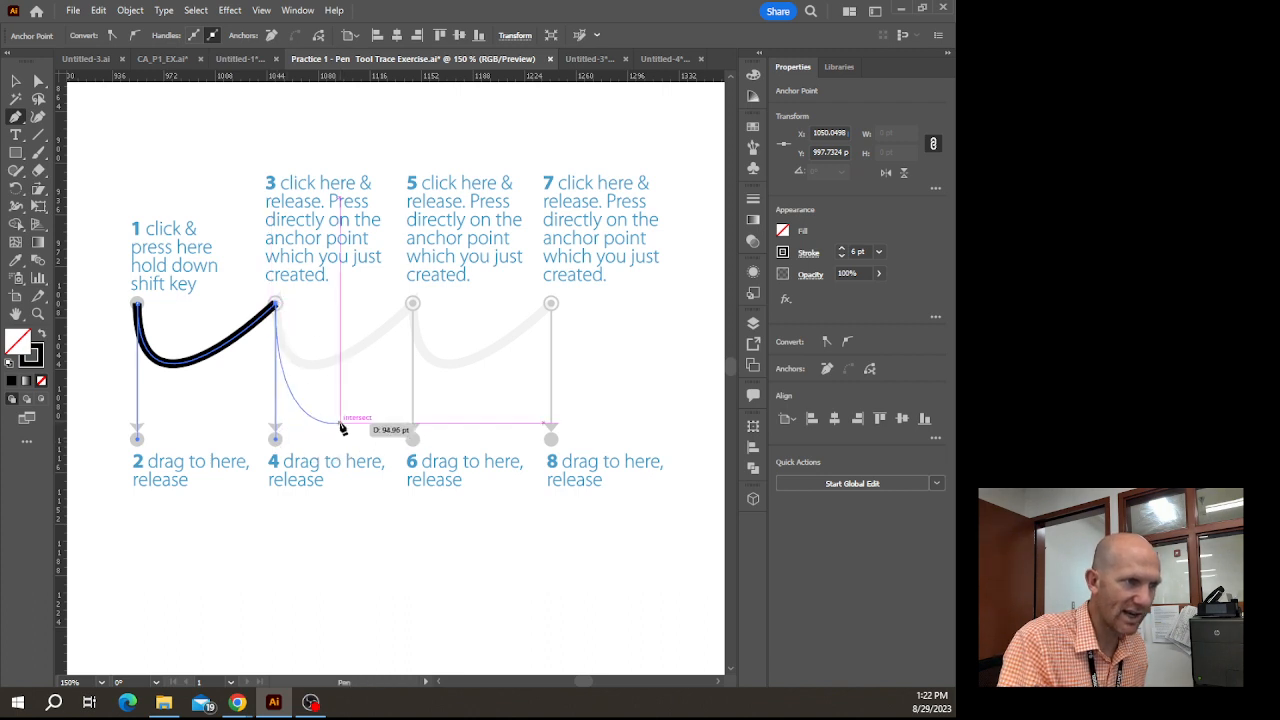
click(415, 305)
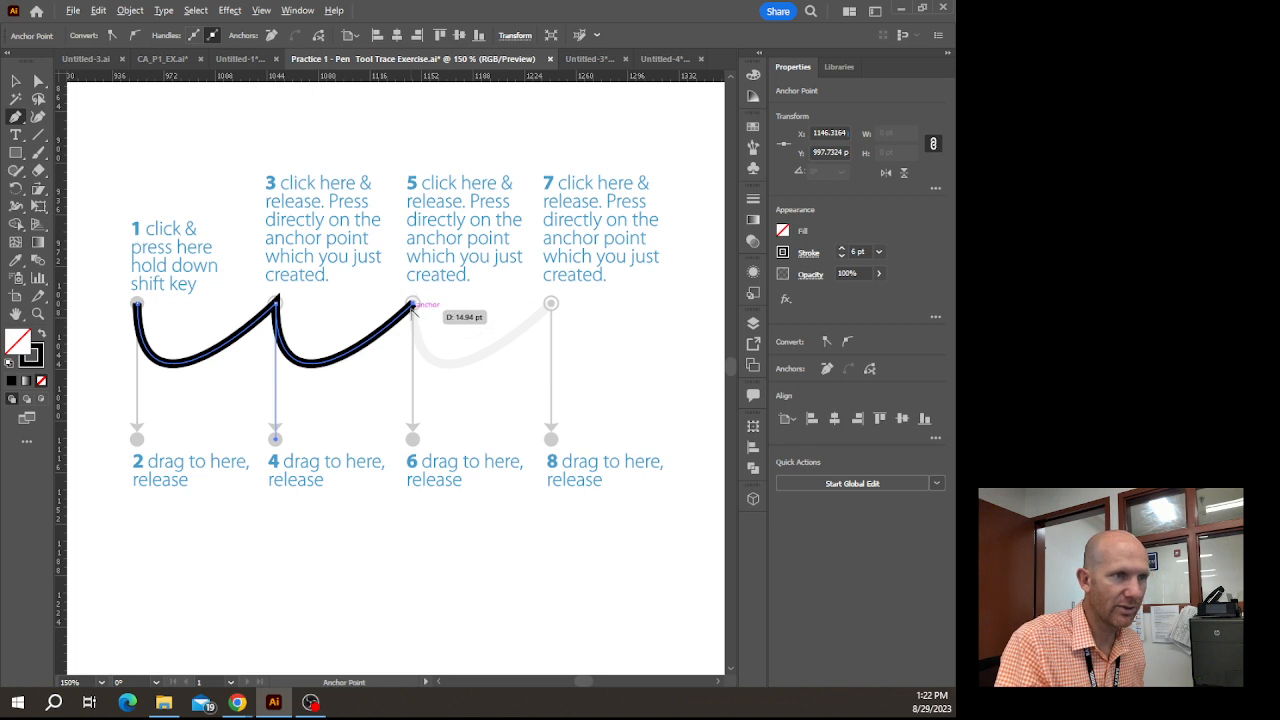
drag(412, 304, 414, 441)
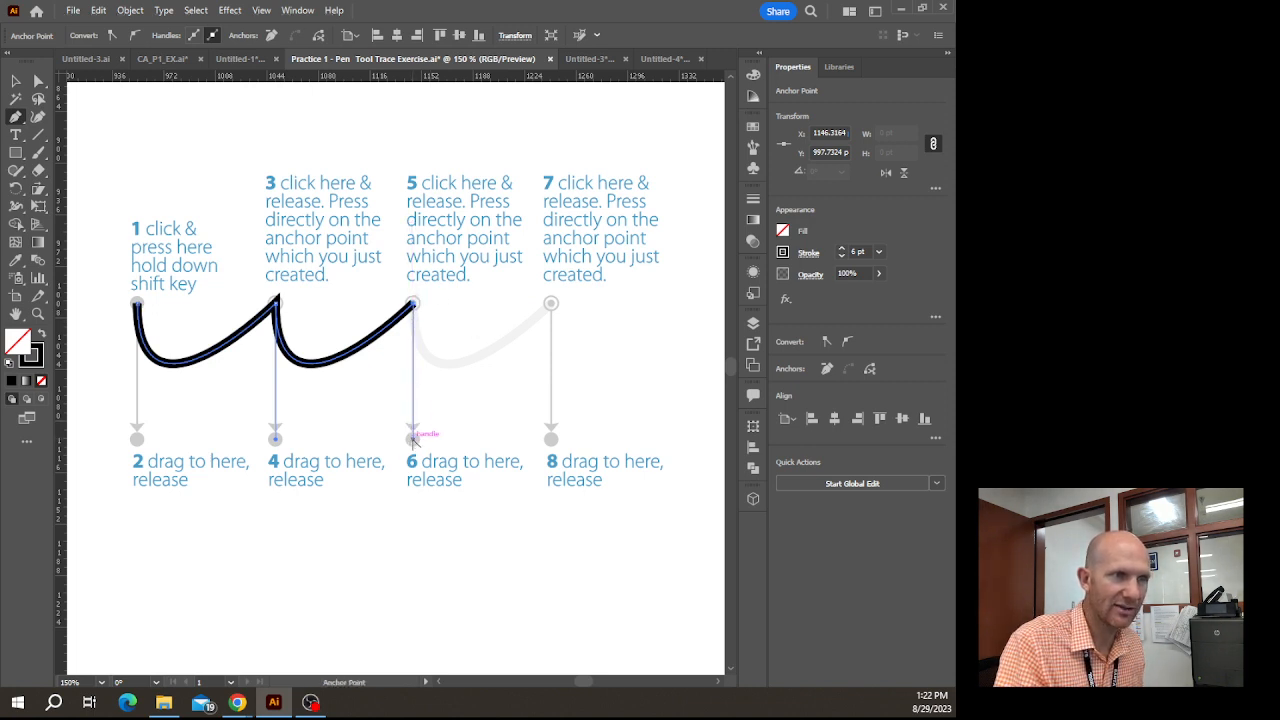
click(552, 305)
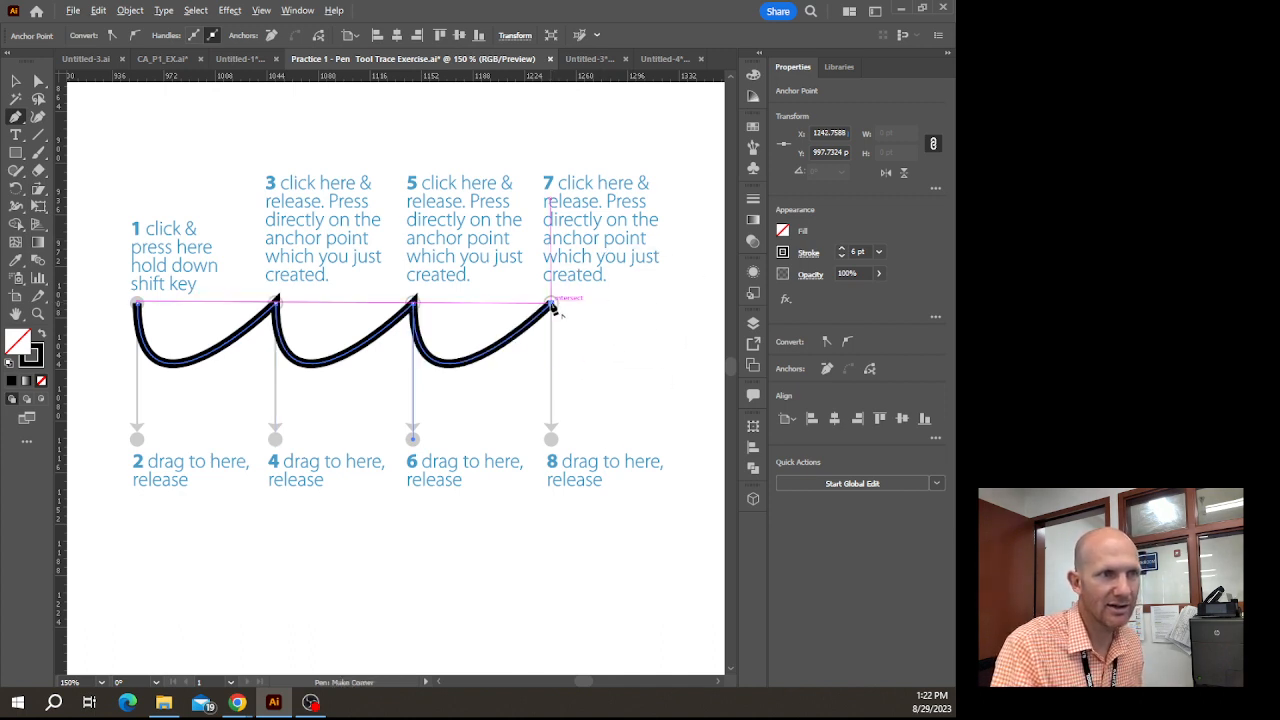
drag(553, 310, 553, 440)
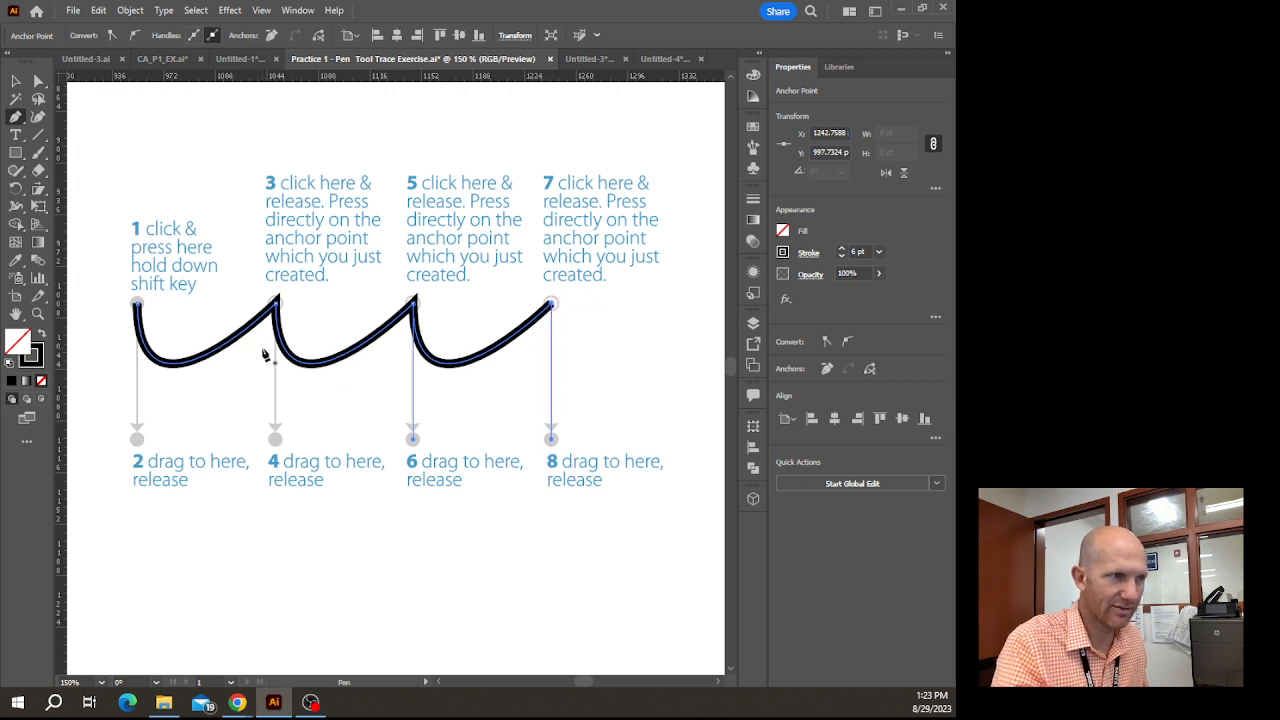
Undo the entire scalloped path back to the empty template.
key(ctrl+z)
key(ctrl+z)
key(ctrl+z)
key(ctrl+z)
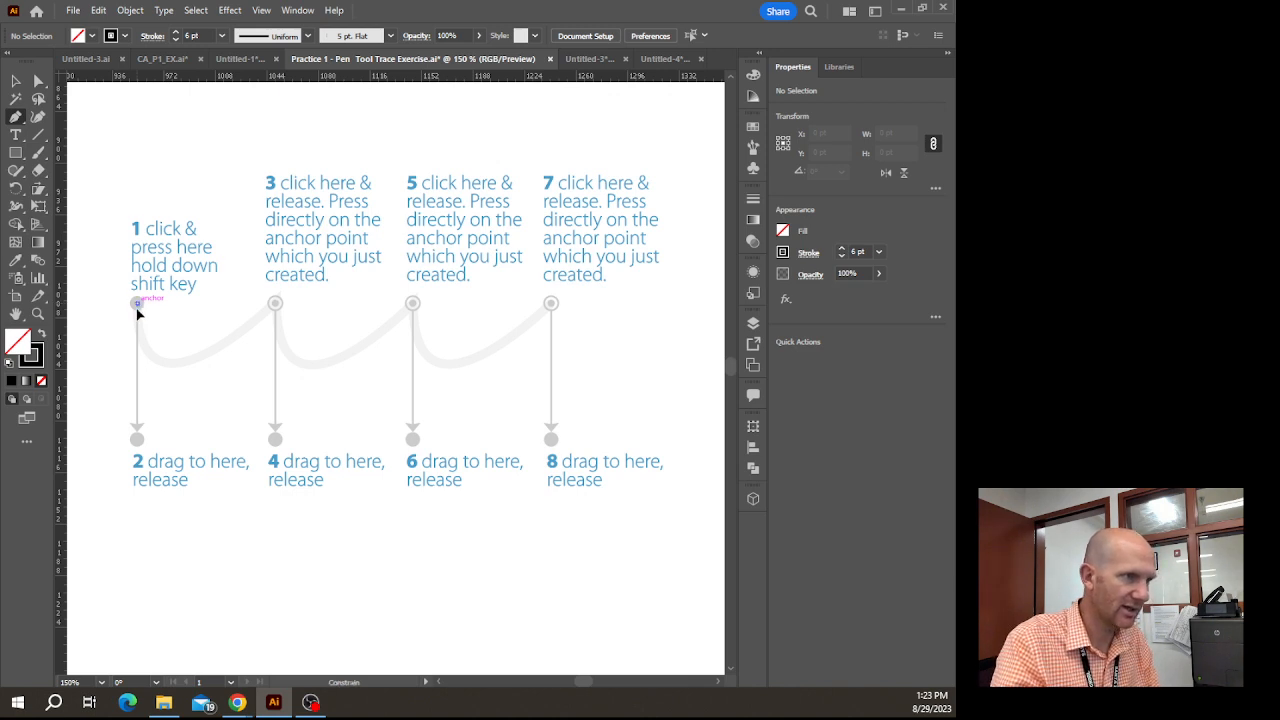
Trace the first scallop from point 1 to 3 with a handle at 2, and pull a corner handle from 3 to 4.
drag(137, 305, 137, 438)
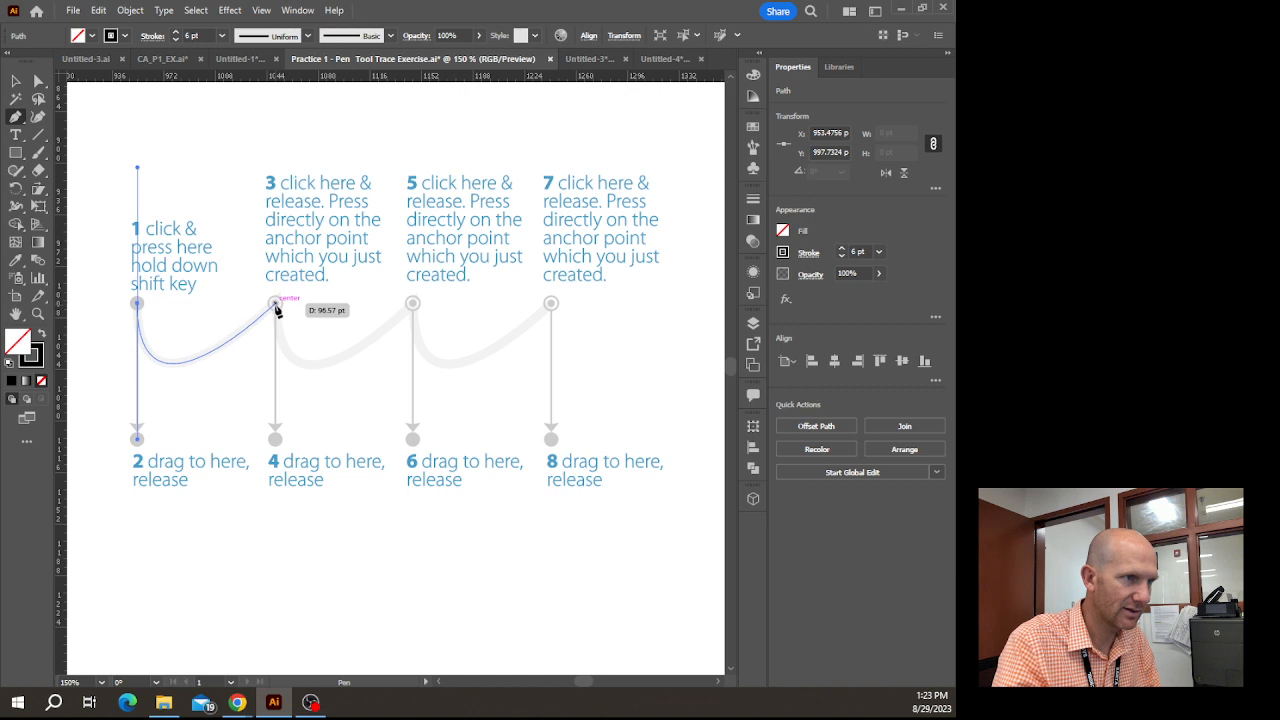
click(276, 306)
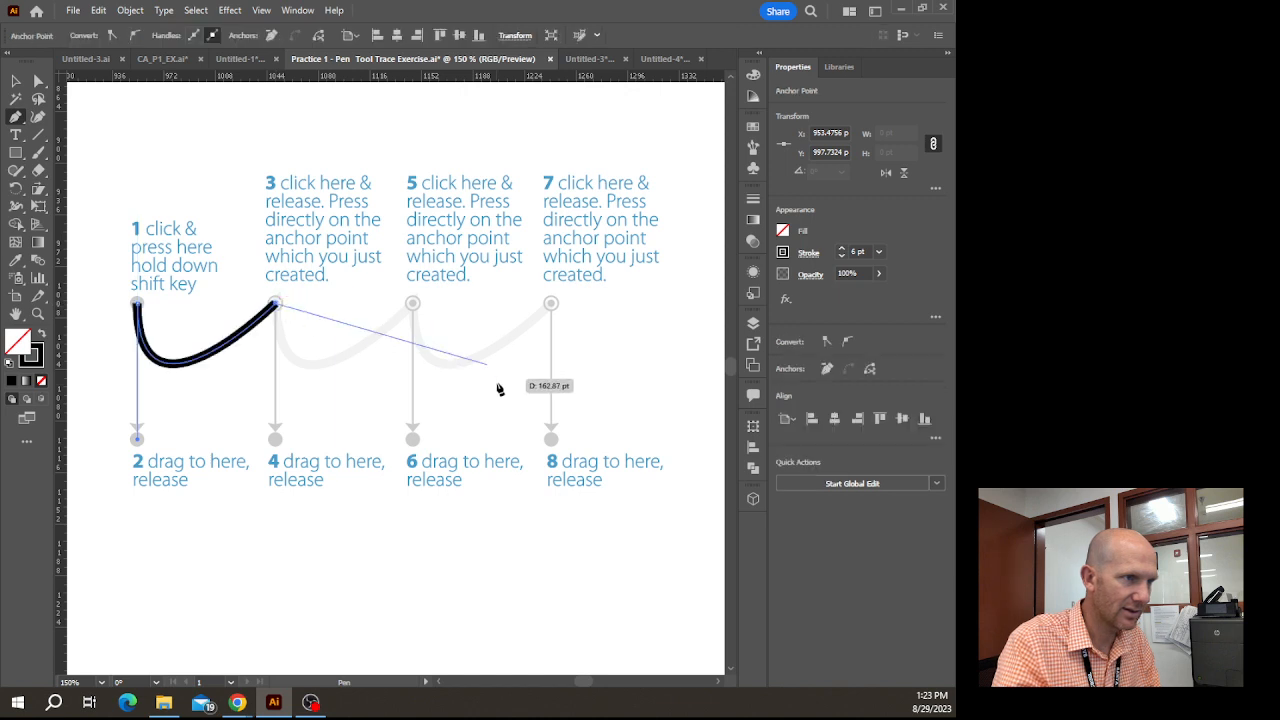
click(277, 310)
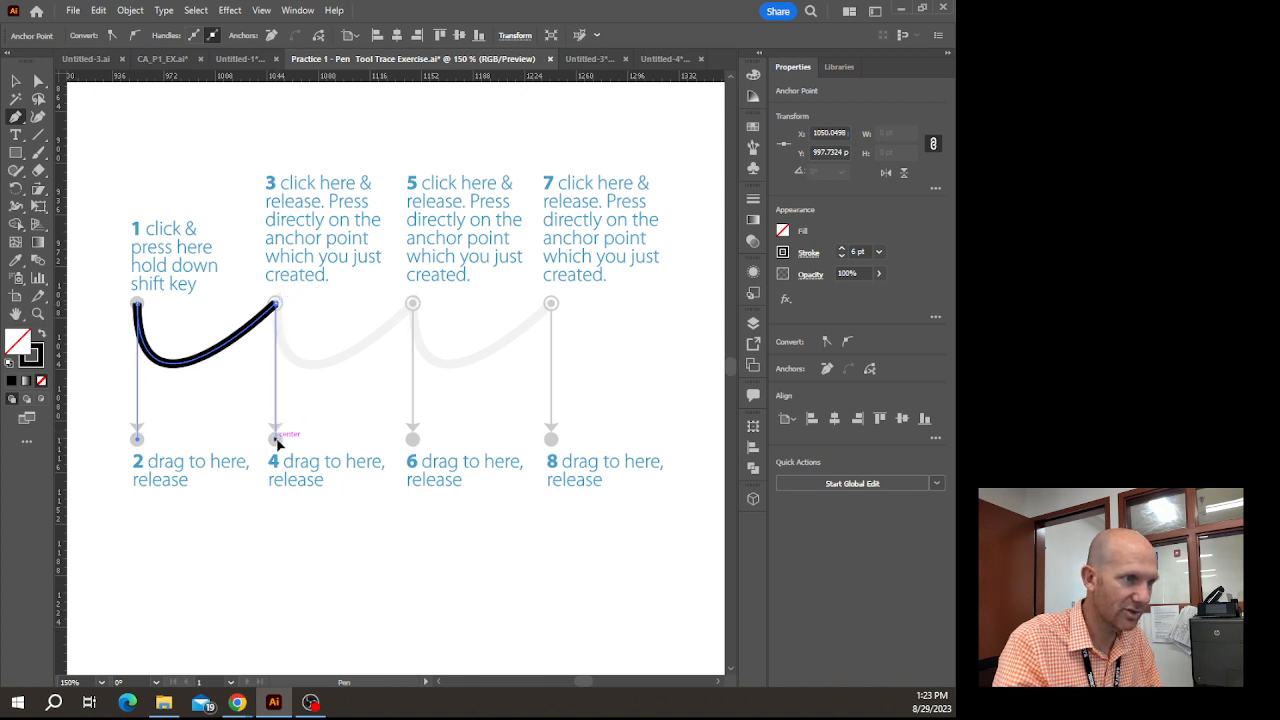
drag(277, 444, 276, 442)
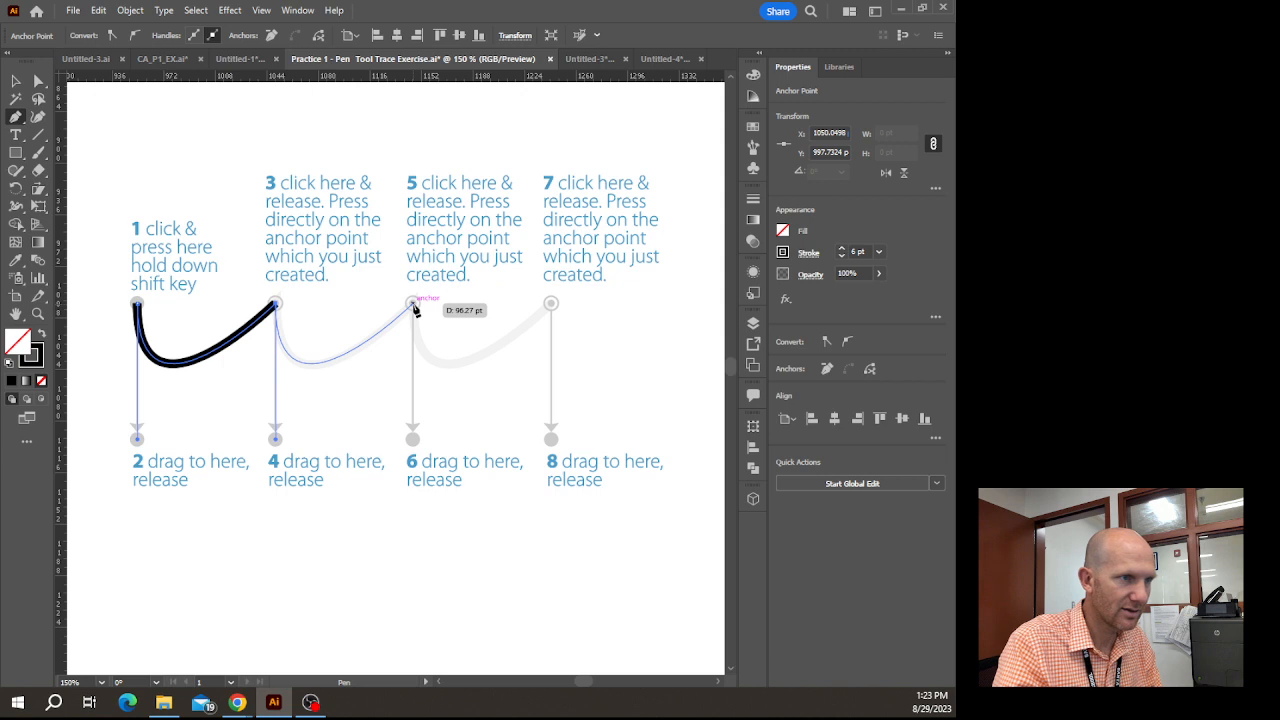
Trace the second and third scallops to points 5 and 7 with corner handles to 6 and 8, then end and deselect the path.
click(413, 305)
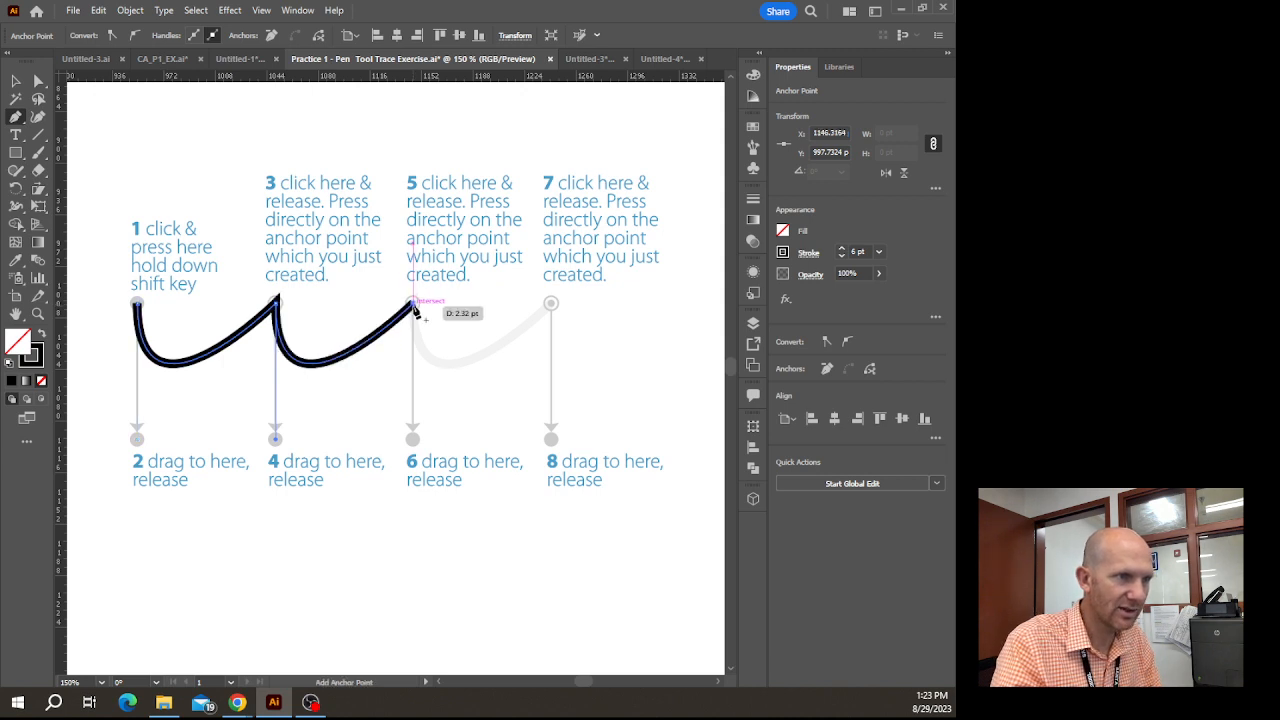
drag(413, 305, 413, 441)
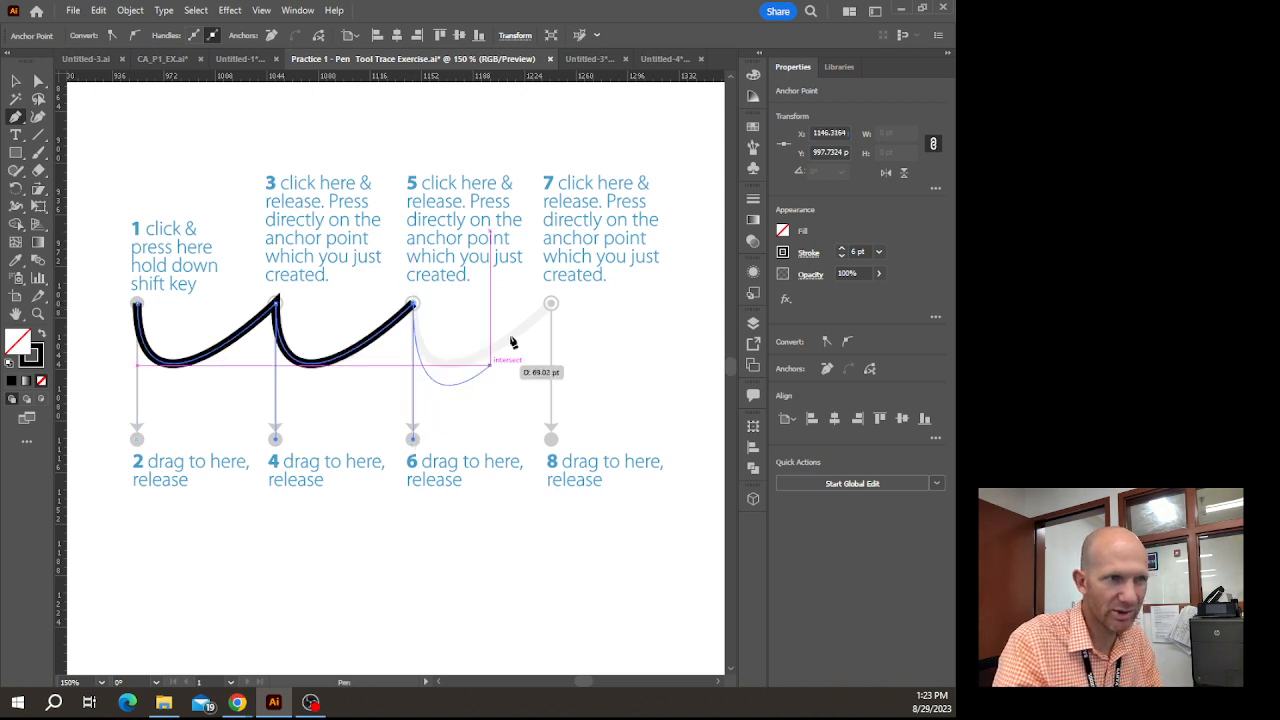
click(552, 304)
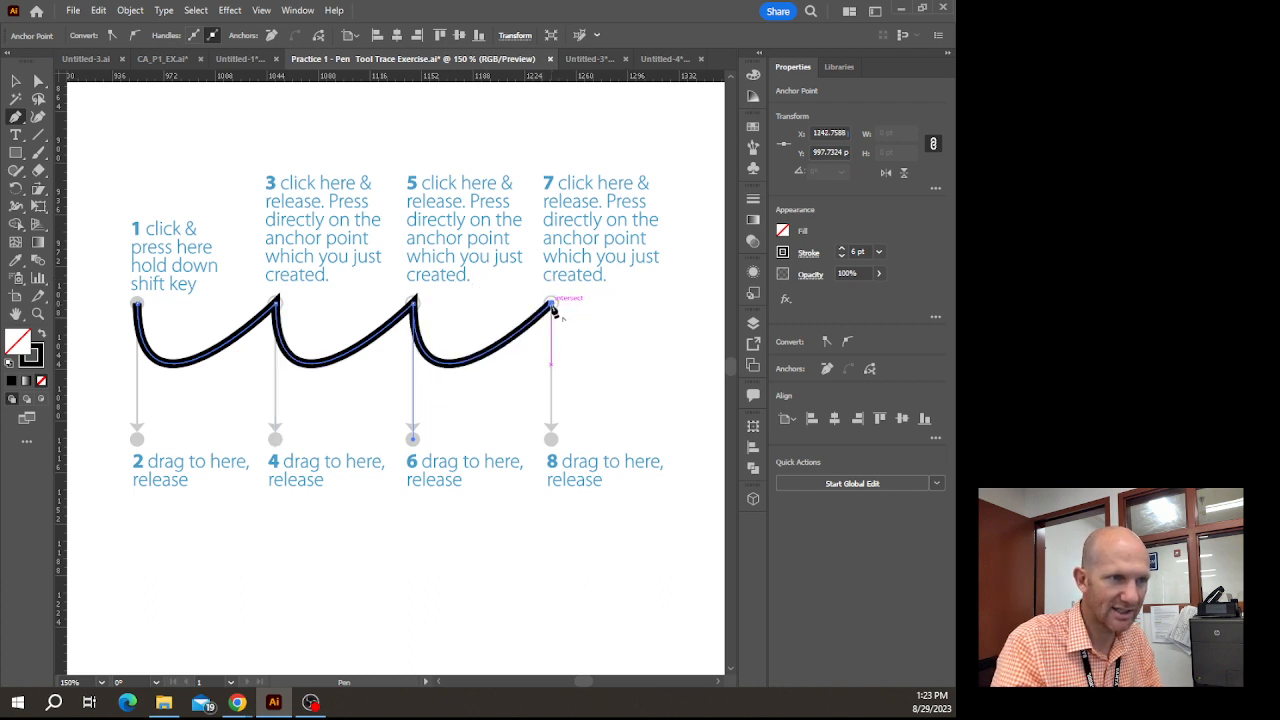
drag(552, 306, 553, 440)
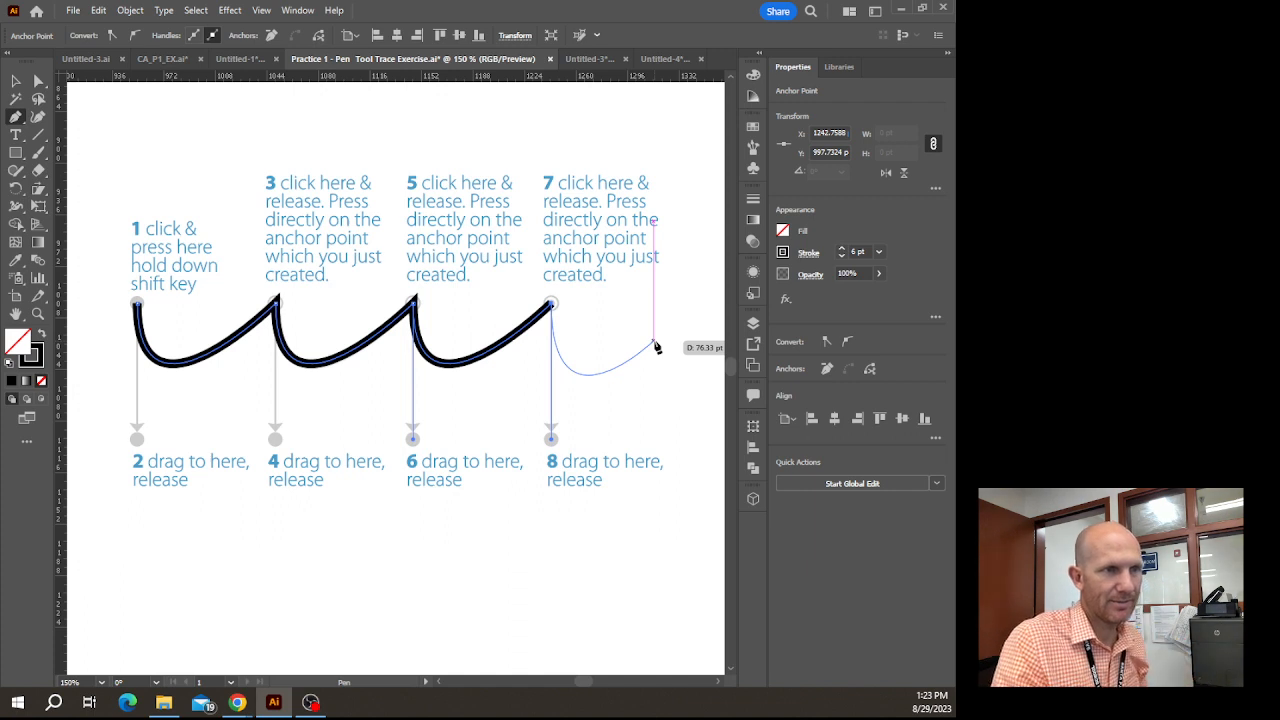
key(Escape)
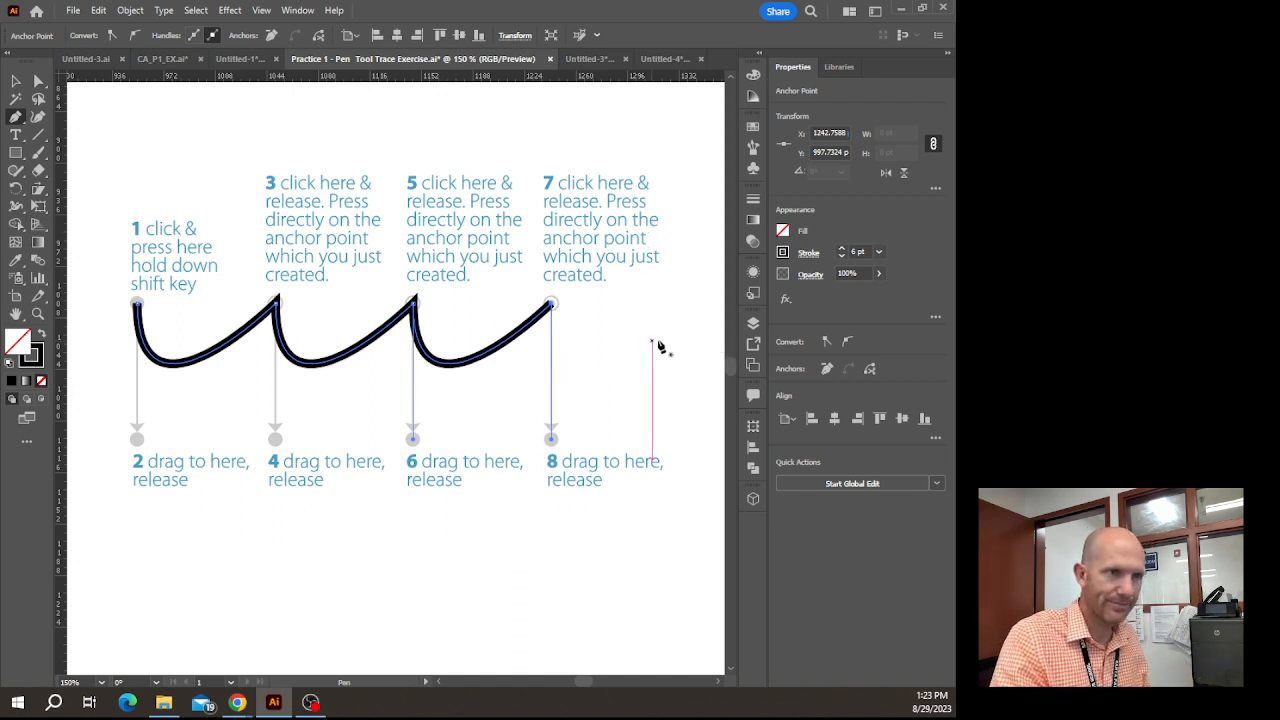
click(15, 80)
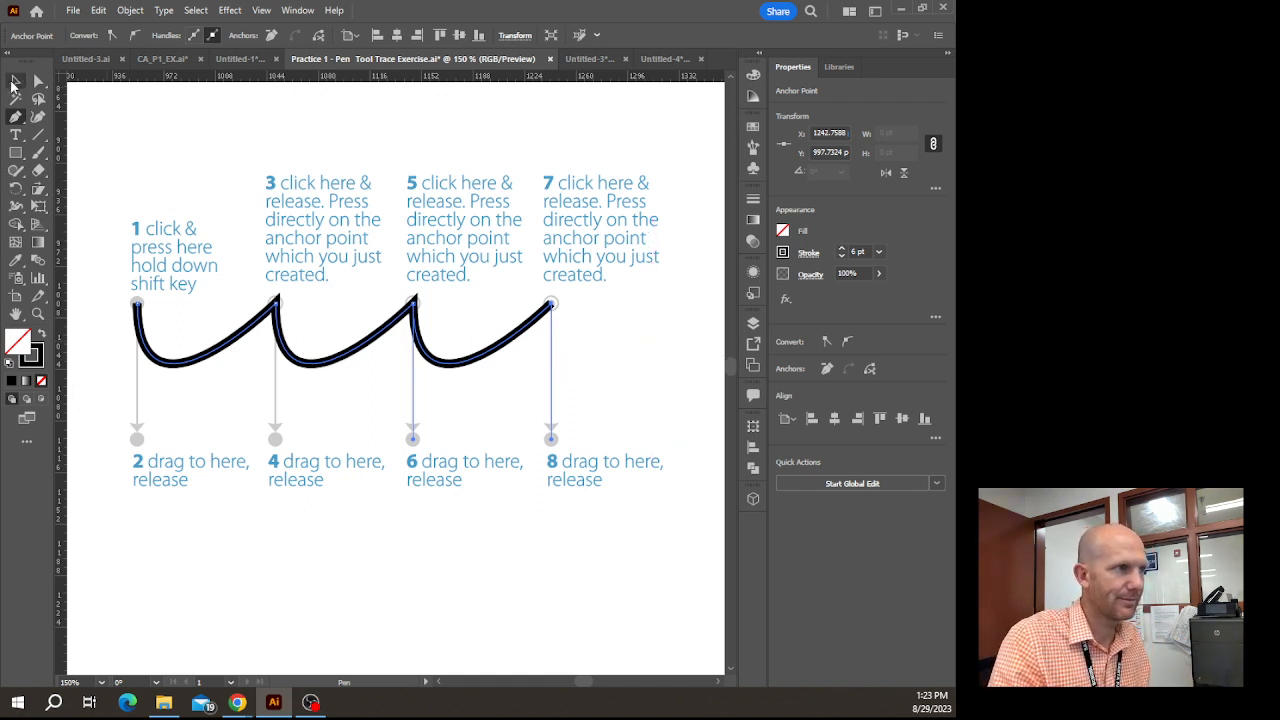
click(309, 162)
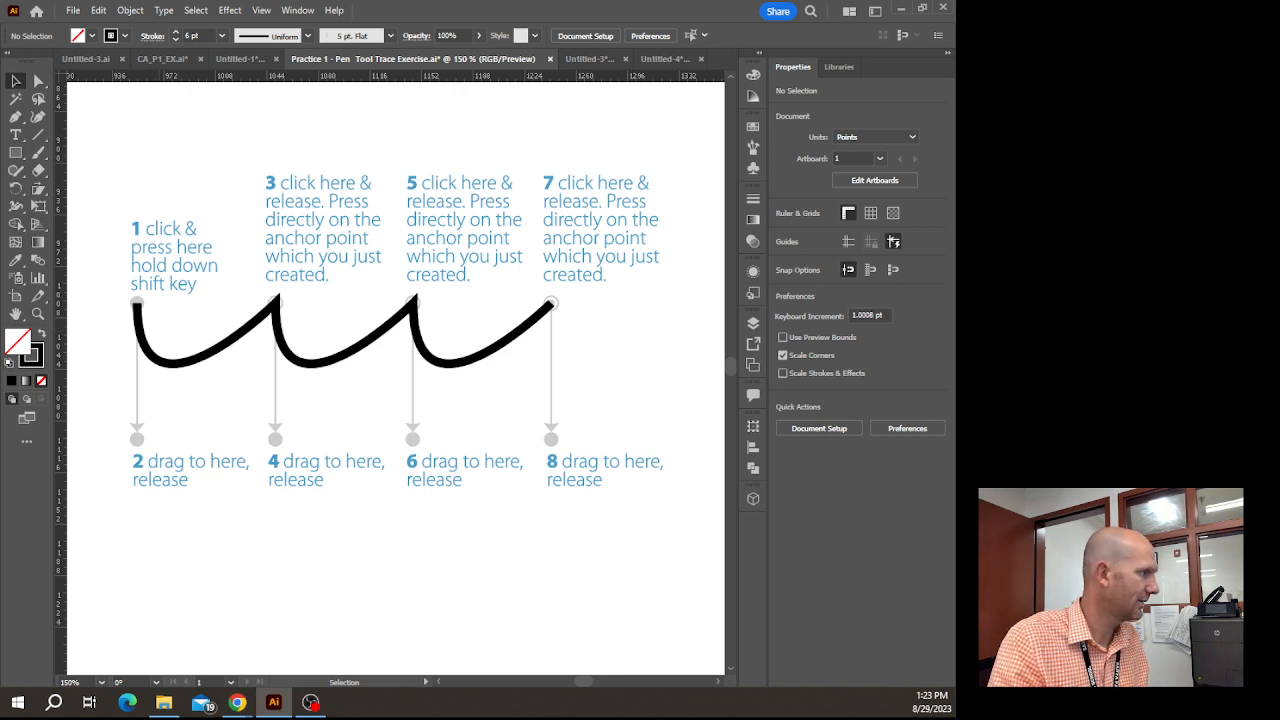